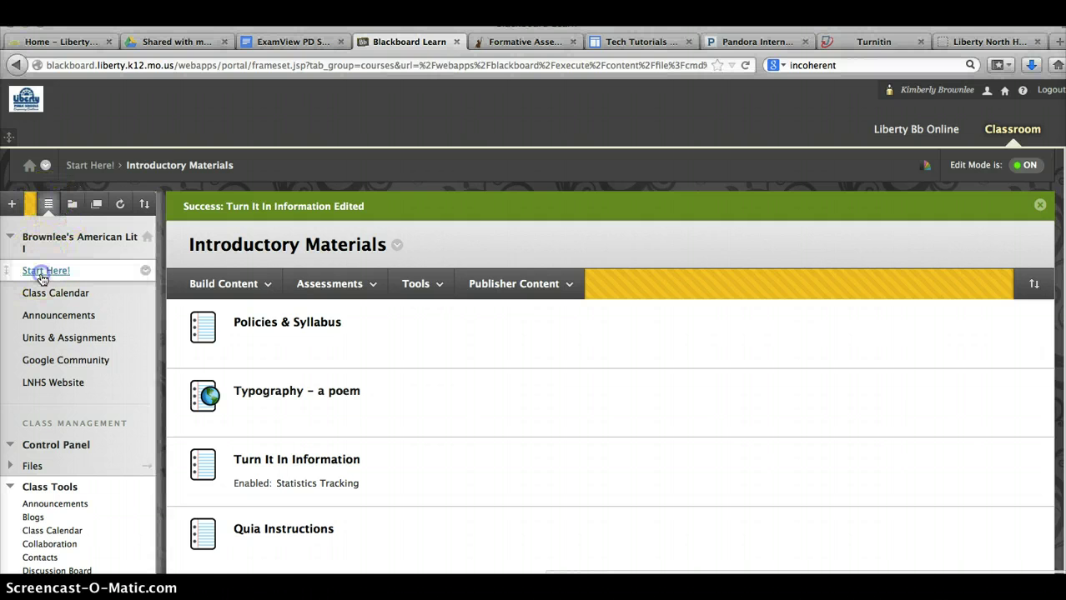
# Open the Turn It In Information item to download PROCEDURE FOR ESSAYS(1)-1.docx.
pyautogui.click(227, 283)
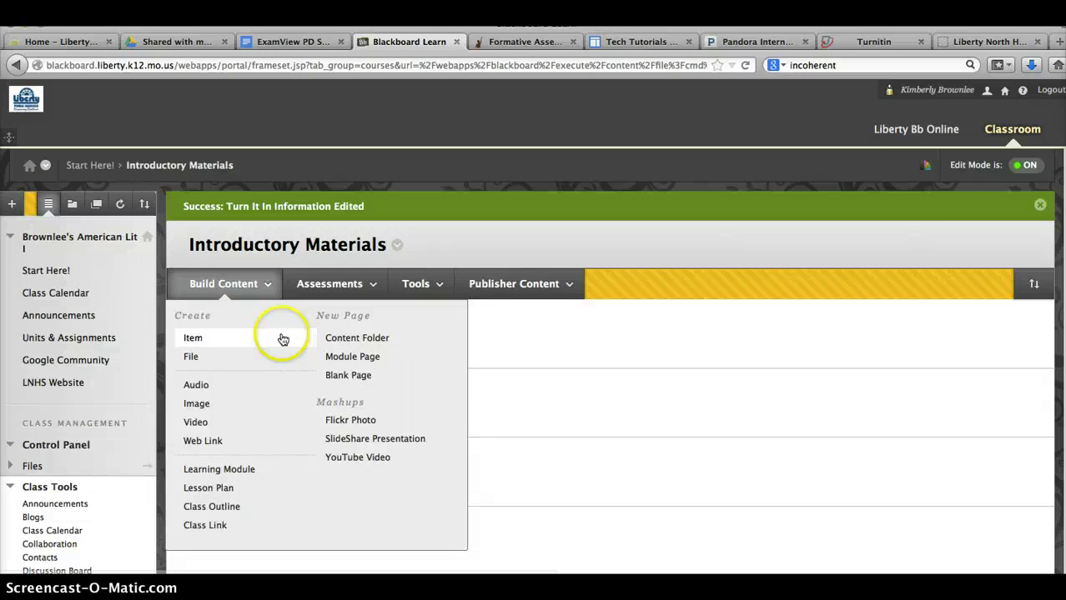
pyautogui.click(303, 461)
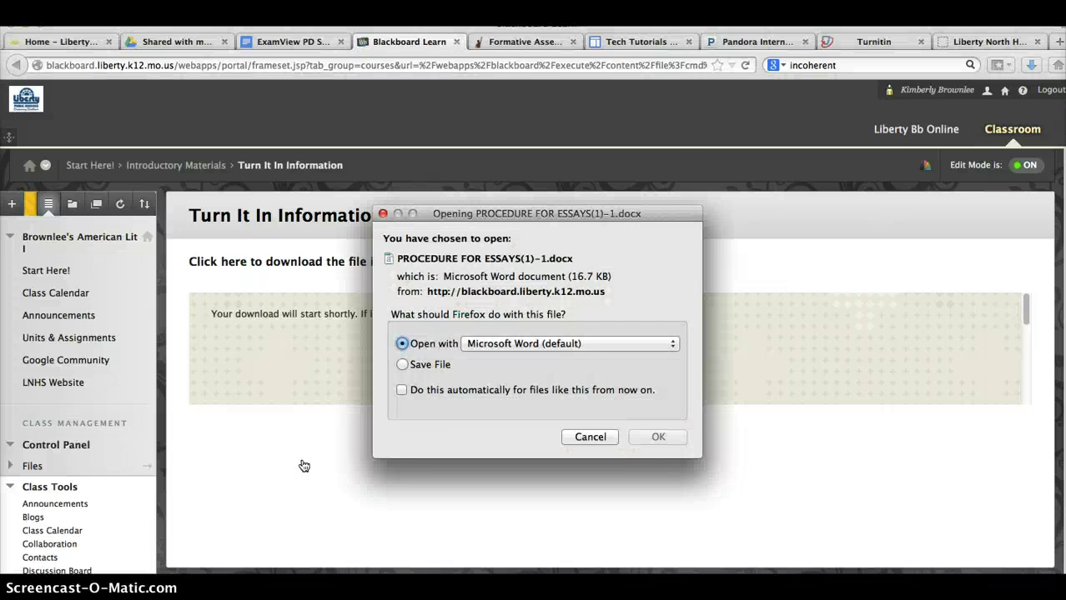
# Open PROCEDURE FOR ESSAYS(1)-1.docx in Word, review it, then close it.
pyautogui.click(658, 438)
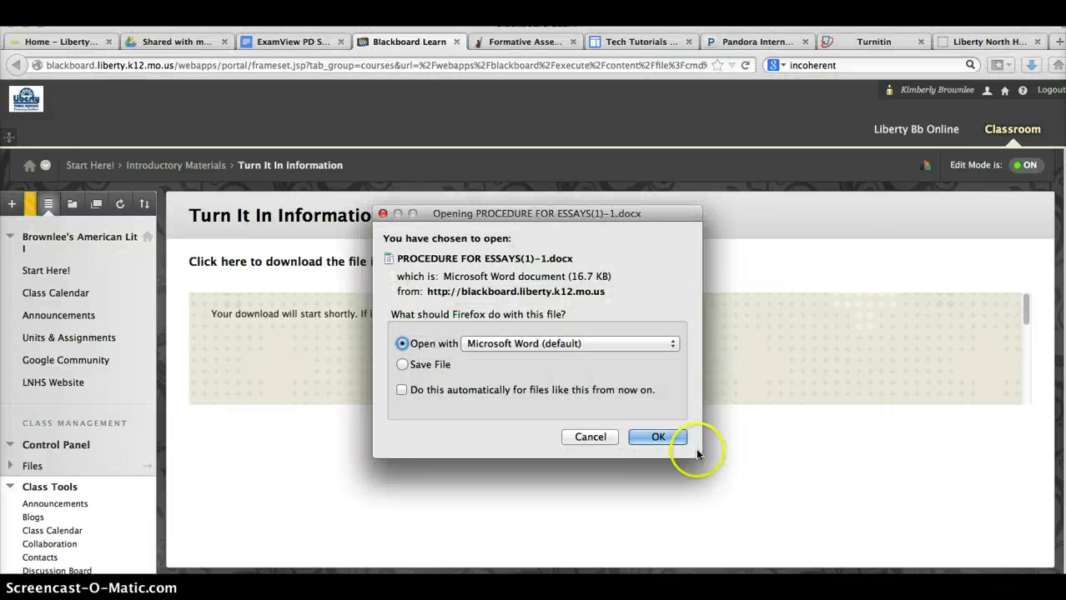
pyautogui.click(654, 437)
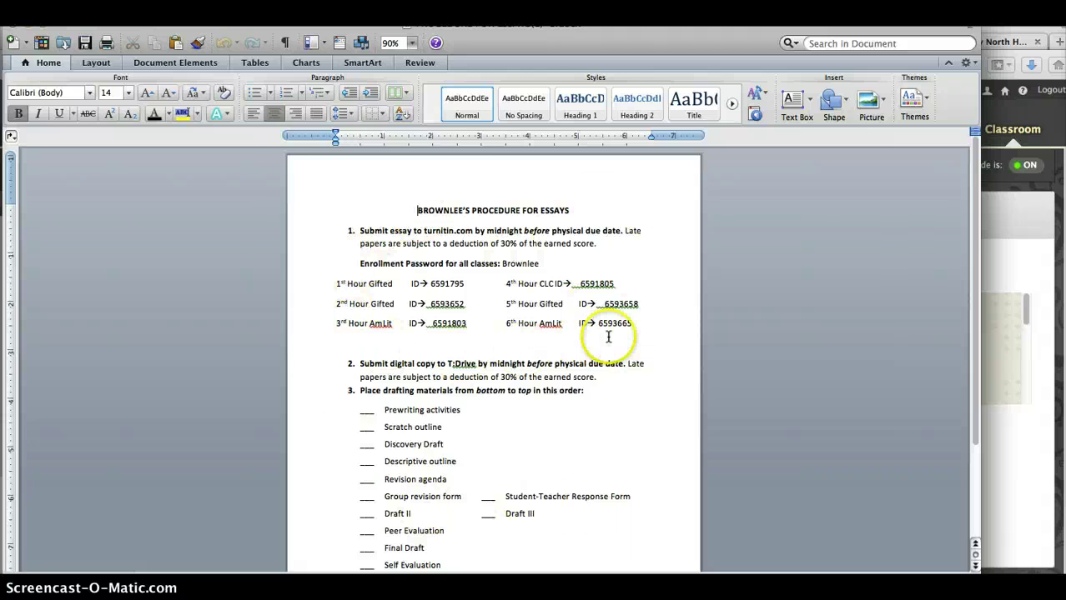
pyautogui.click(12, 24)
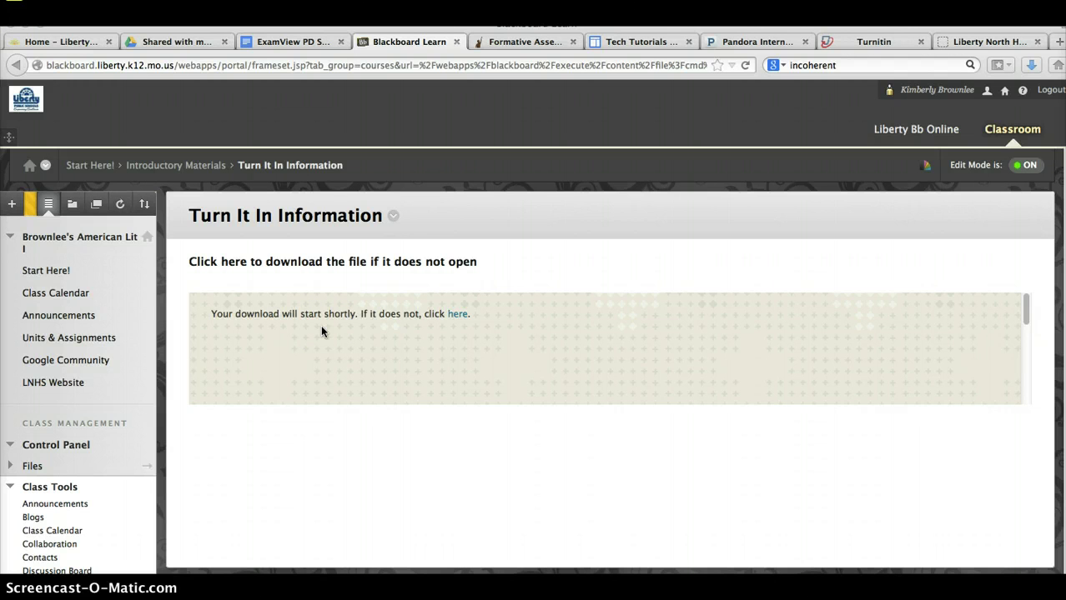
# Return to Introductory Materials and open the GUIDELINES FOR FINAL DRAFTS item's attachment.
pyautogui.click(210, 169)
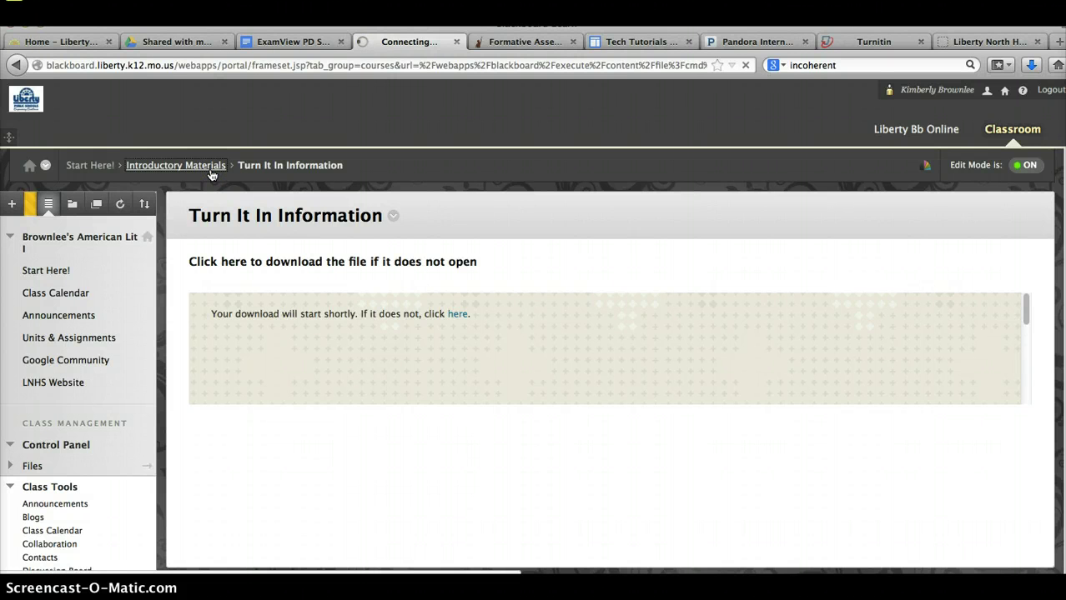
pyautogui.click(387, 393)
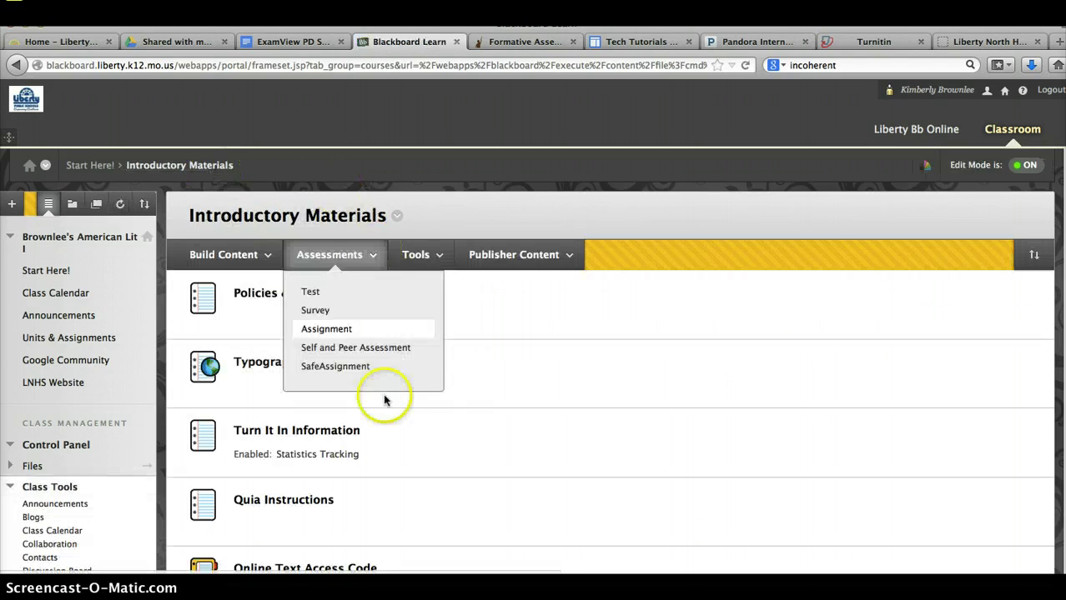
pyautogui.scroll(-5, 386, 393)
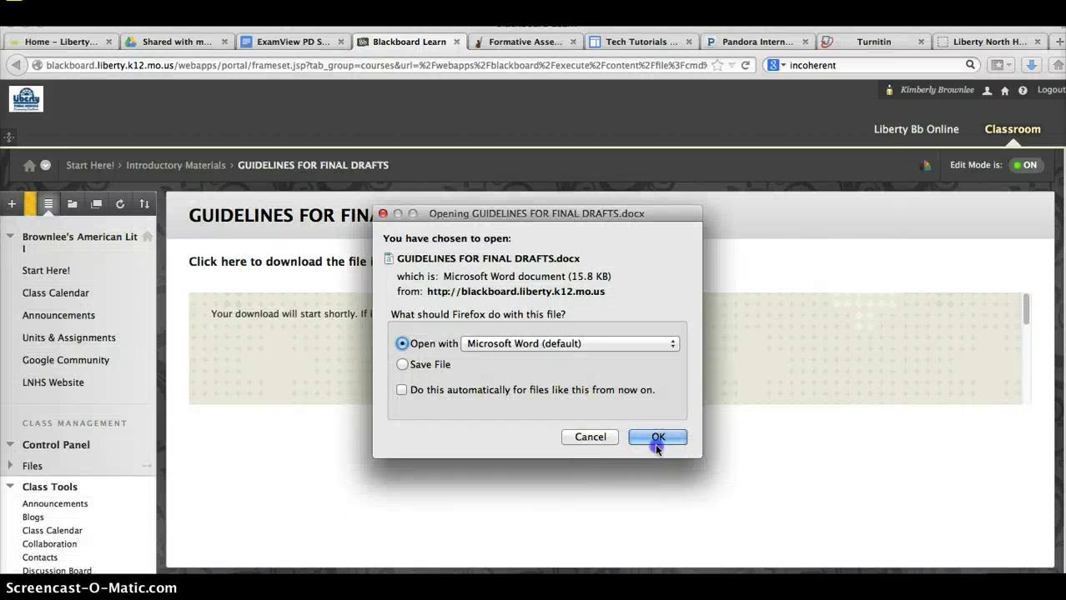
# Open GUIDELINES FOR FINAL DRAFTS.docx in Word and read down to its formal-writing rules.
pyautogui.click(657, 440)
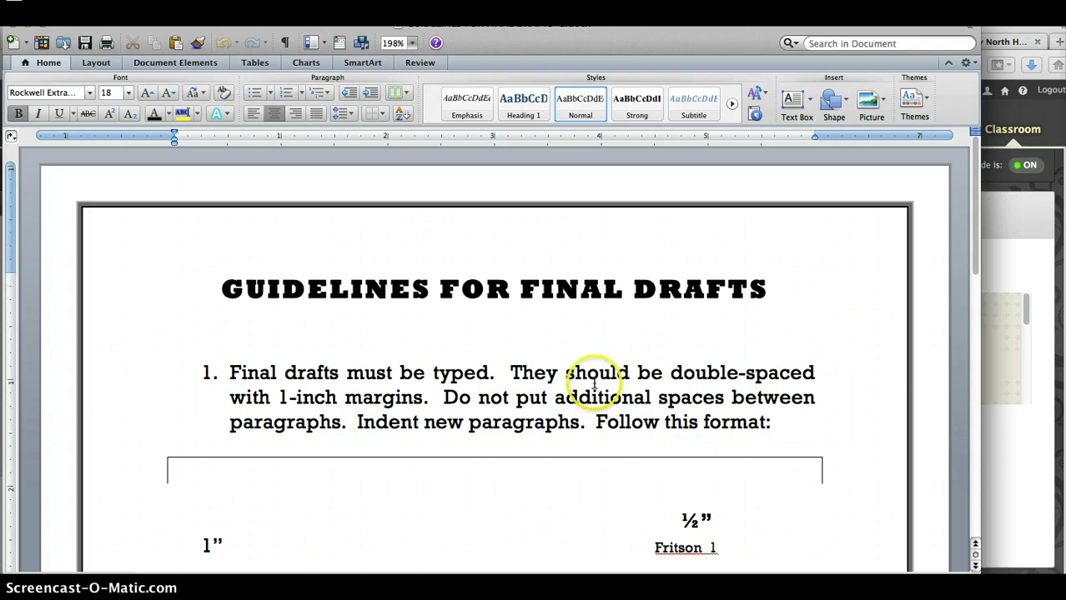
pyautogui.scroll(-3, 488, 387)
pyautogui.scroll(-4, 488, 387)
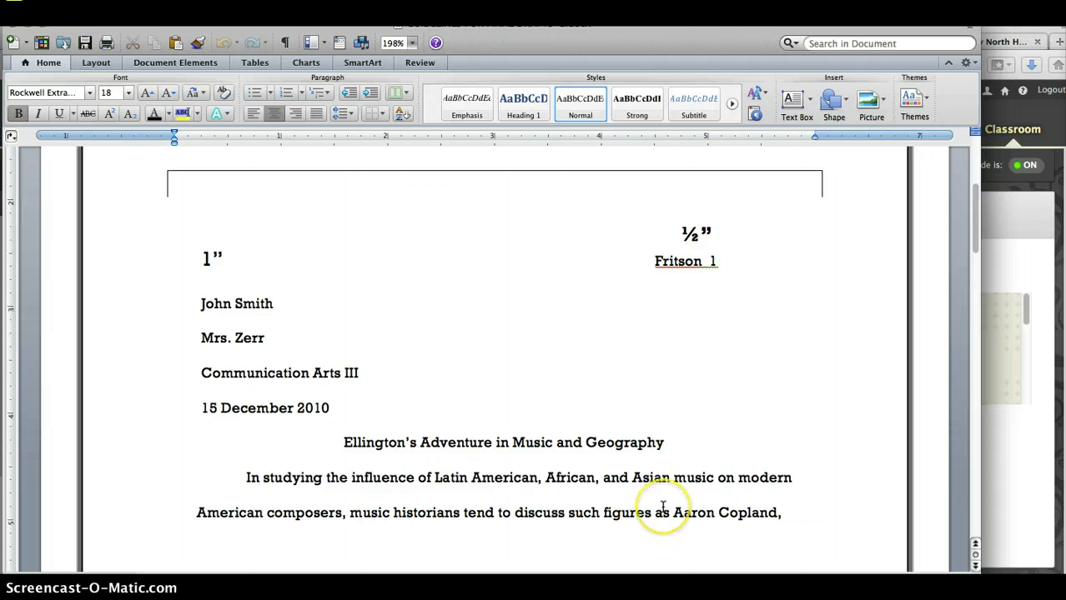
pyautogui.scroll(-5, 662, 508)
pyautogui.scroll(-1, 663, 507)
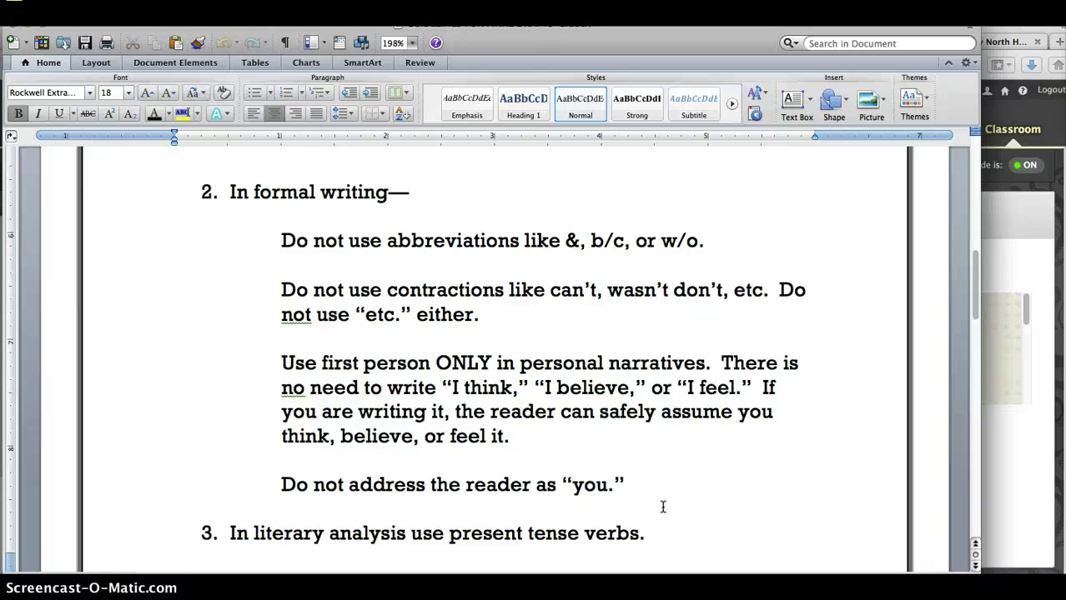
# Close Word and browse the American Lit: Master: 3rd Hour class assignments in Turnitin.
pyautogui.click(12, 30)
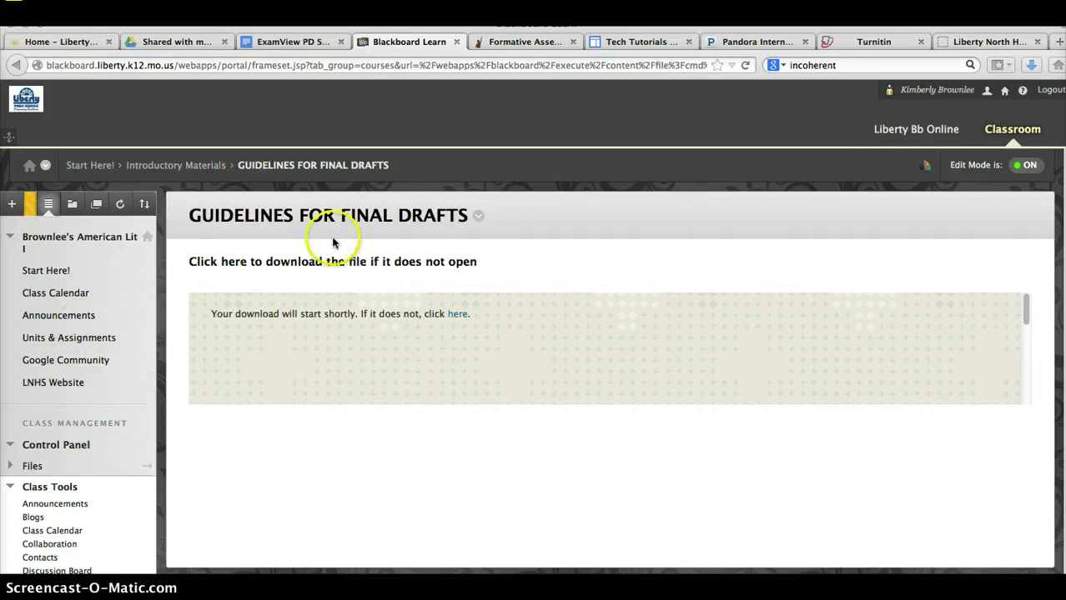
pyautogui.click(888, 44)
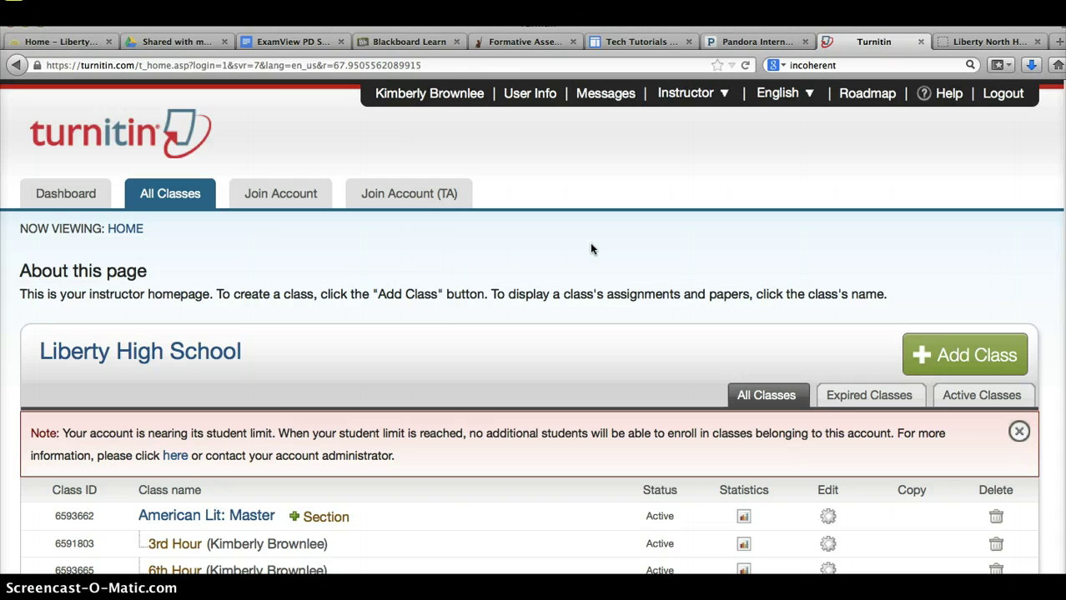
pyautogui.click(428, 340)
pyautogui.scroll(-5, 428, 340)
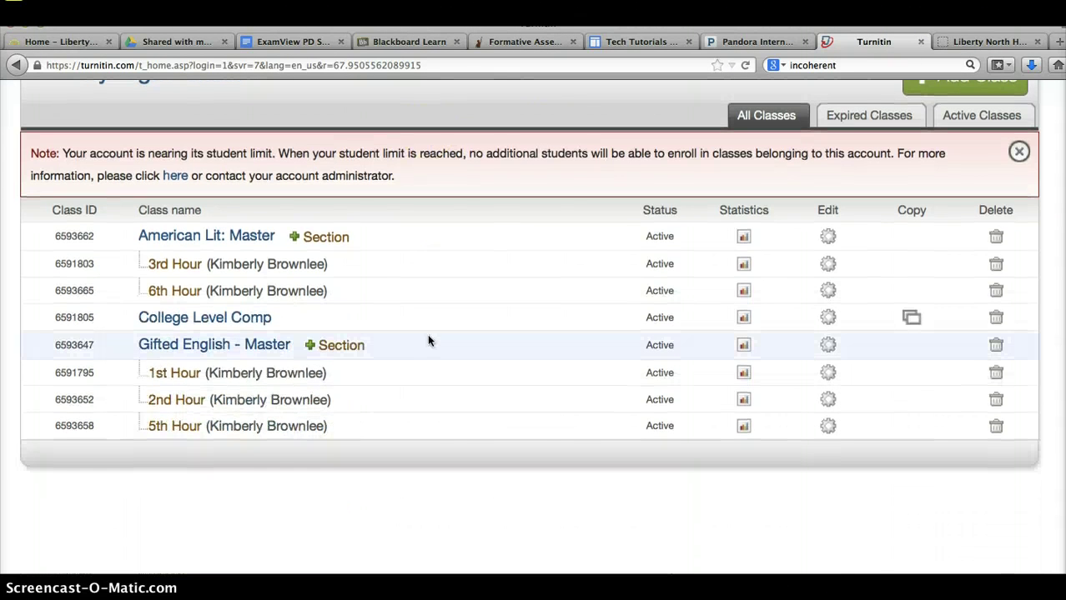
pyautogui.click(184, 264)
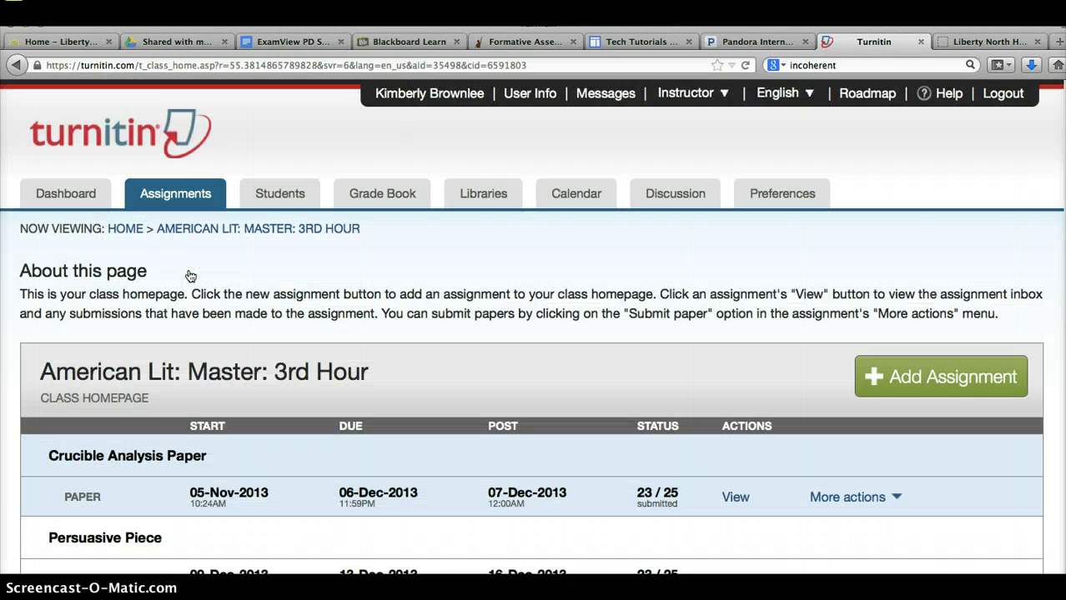
pyautogui.click(231, 376)
pyautogui.scroll(-5, 232, 379)
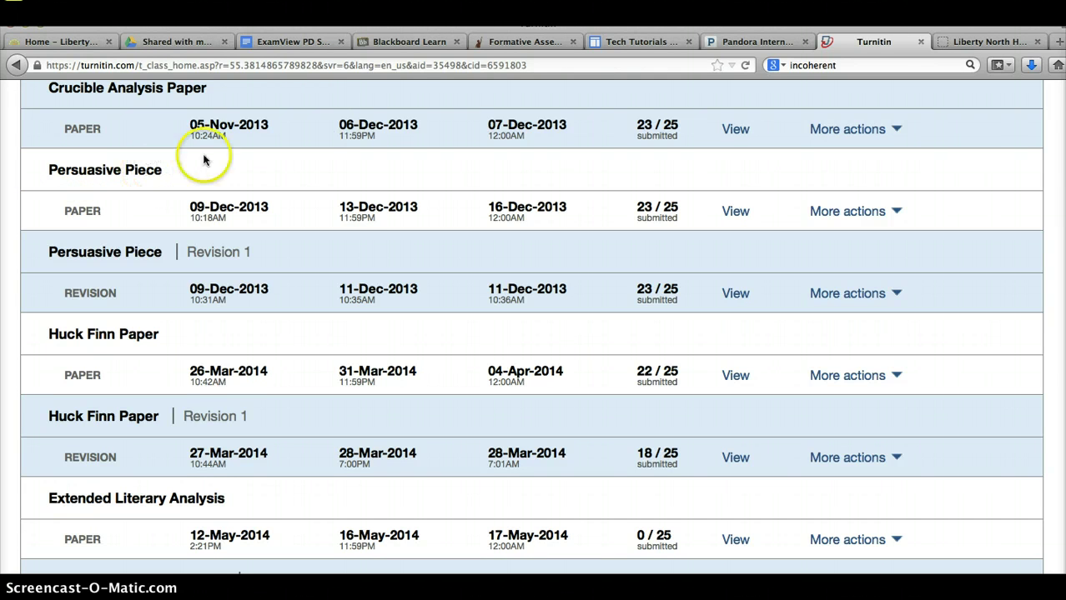
# Open the H Drives sign-in on the Liberty North High School site and submit the saved credentials.
pyautogui.click(907, 42)
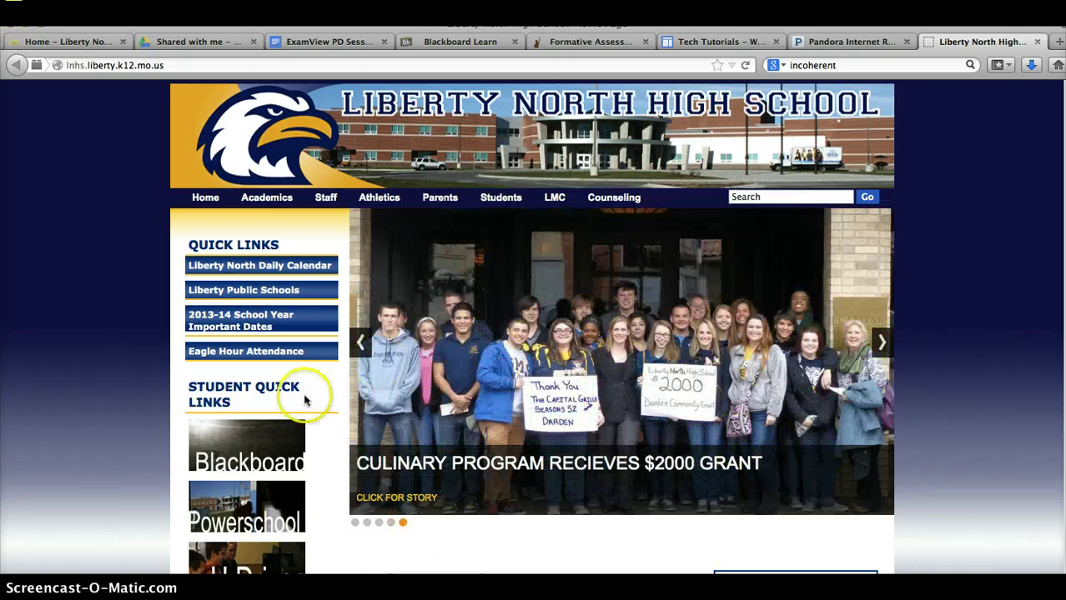
pyautogui.scroll(-3, 142, 467)
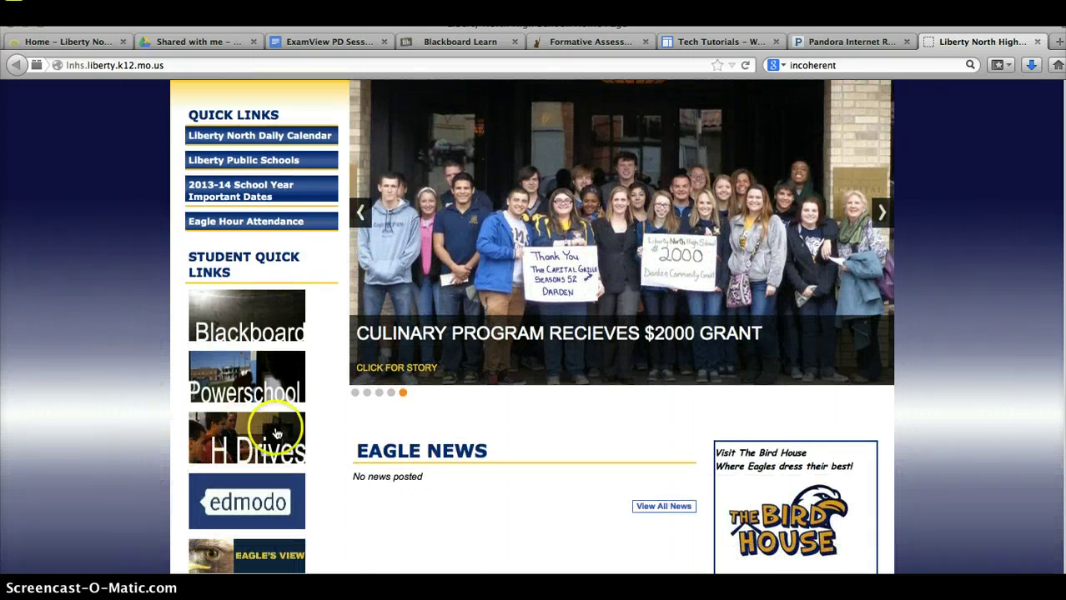
pyautogui.click(259, 440)
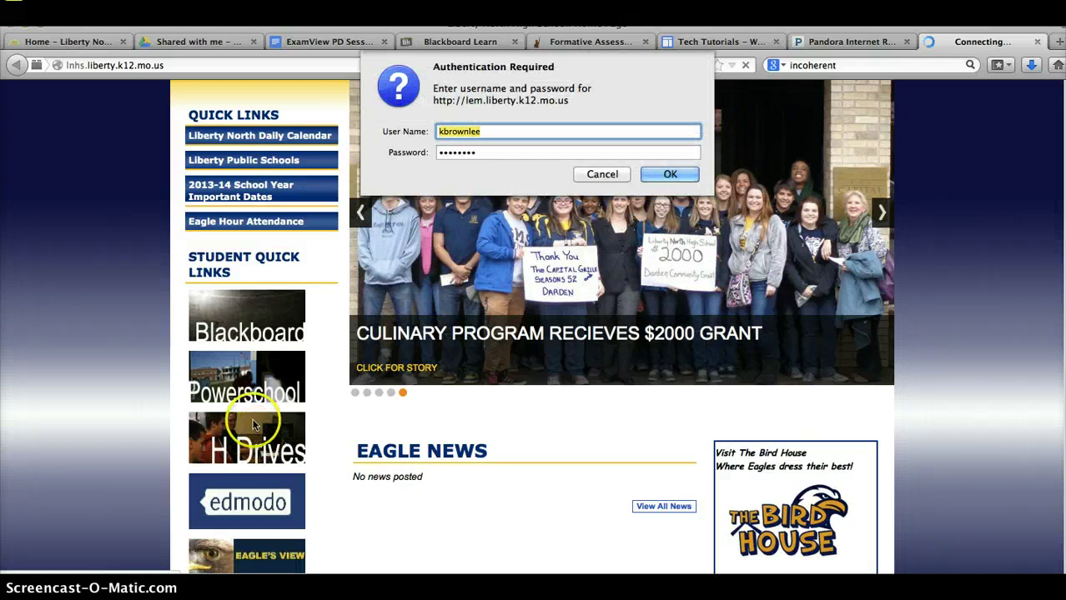
pyautogui.click(679, 175)
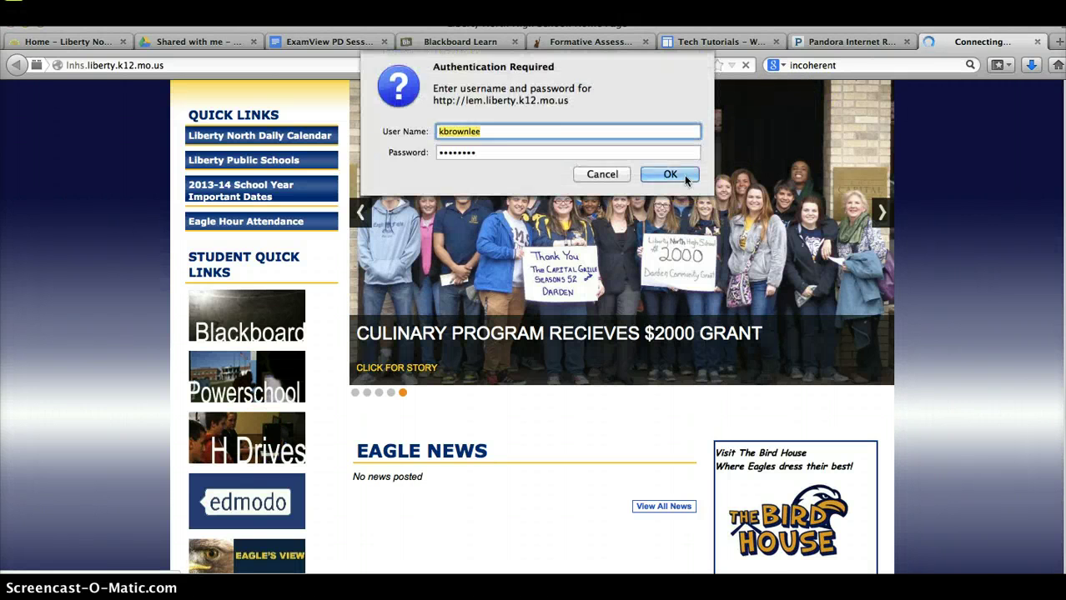
# Retype the account password and sign in to the Liberty Web Access Portal.
pyautogui.click(461, 153)
pyautogui.doubleClick(460, 153)
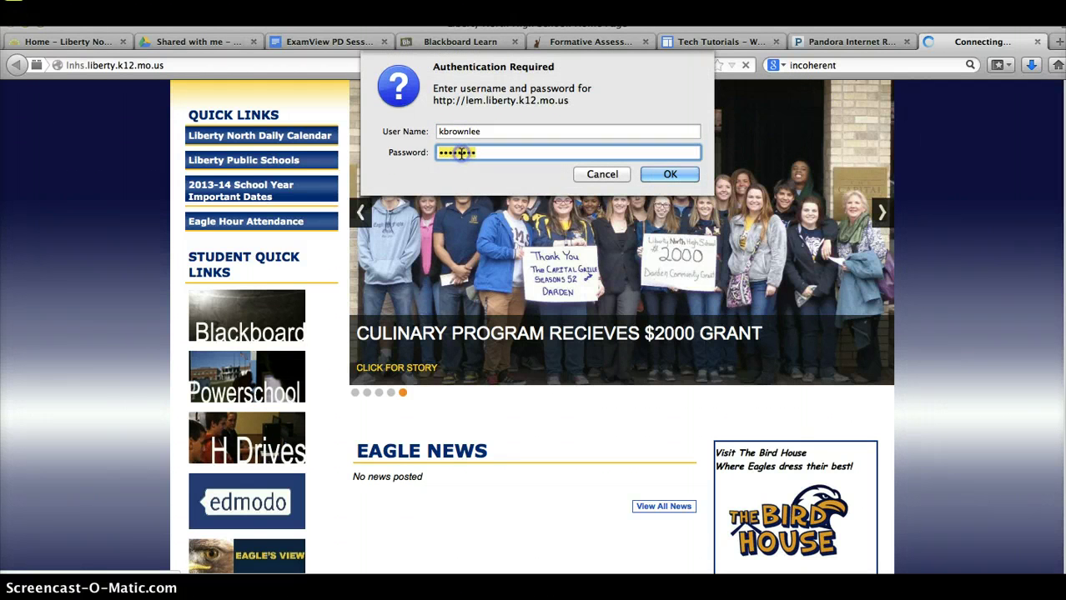
pyautogui.write('********')
pyautogui.press('Return')
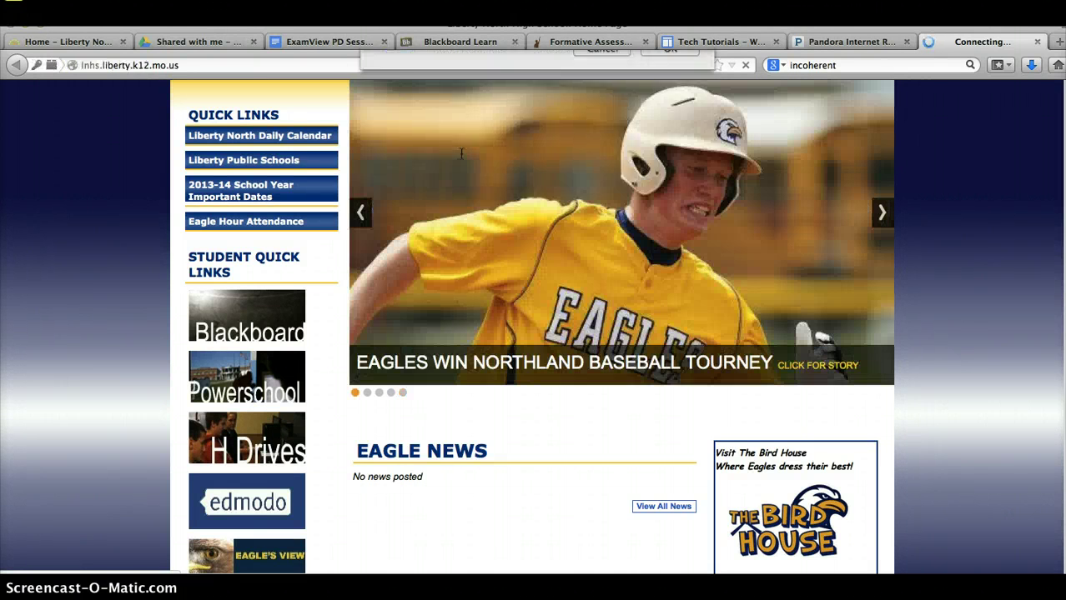
pyautogui.doubleClick(442, 153)
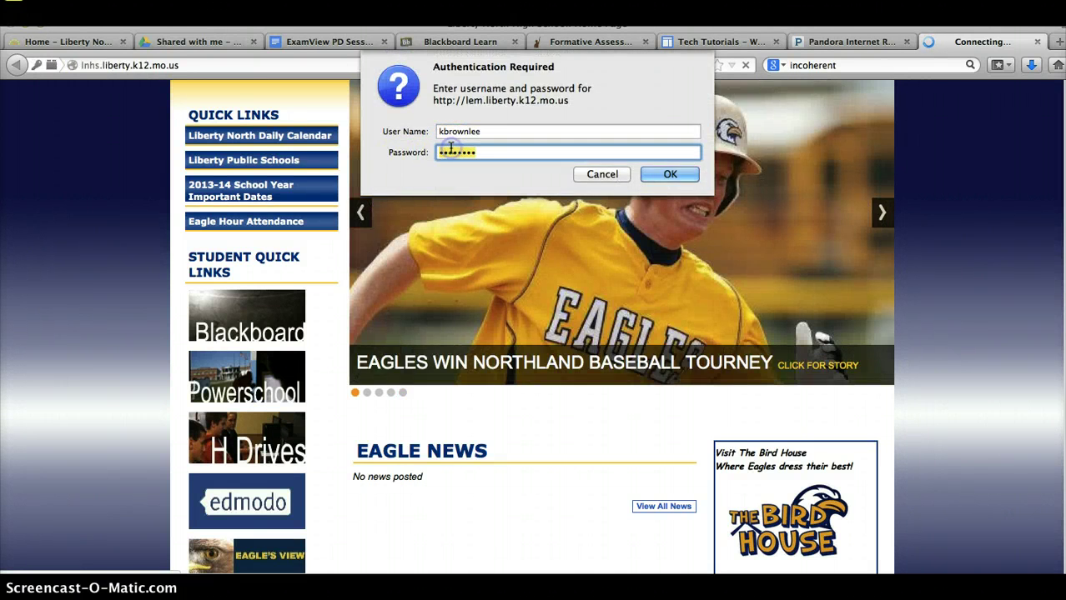
pyautogui.write('********')
pyautogui.press('Return')
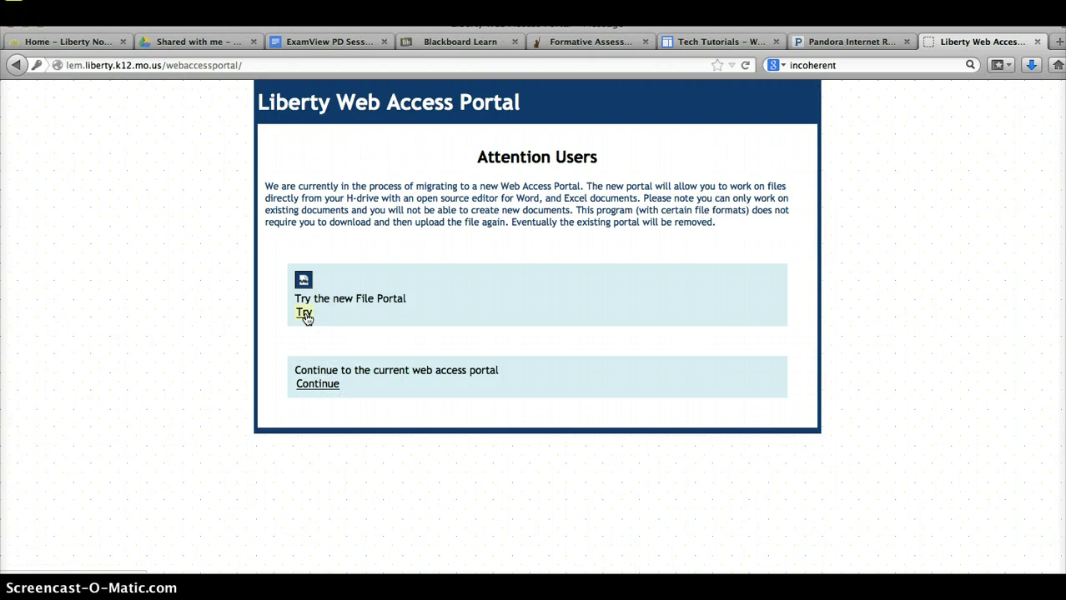
# Continue to the current portal and browse t - Turn-In > Brownlee > 1st Hour - Gifted English.
pyautogui.click(313, 389)
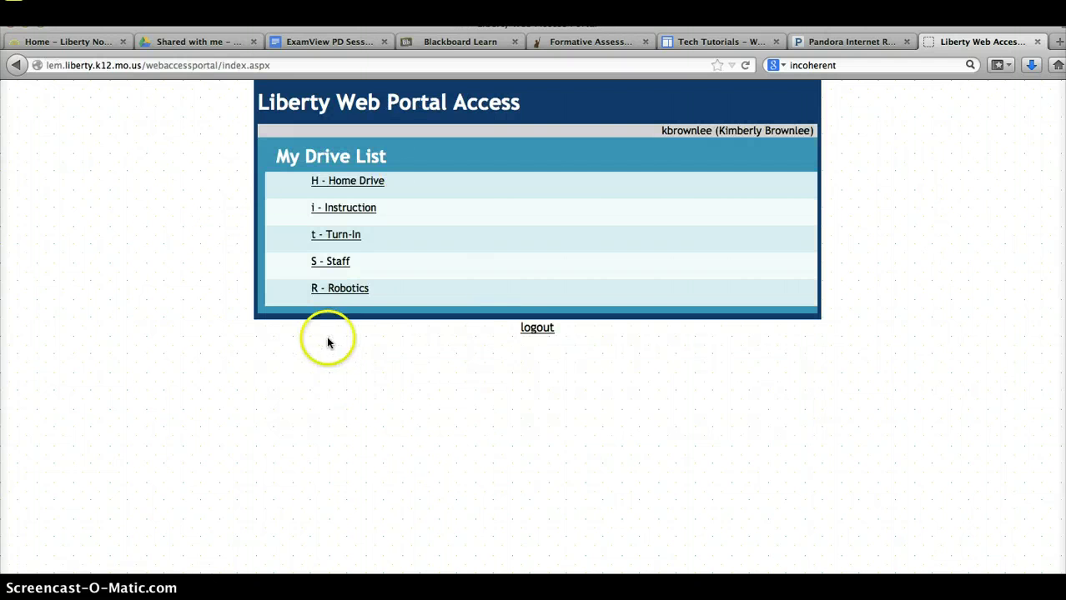
pyautogui.click(341, 244)
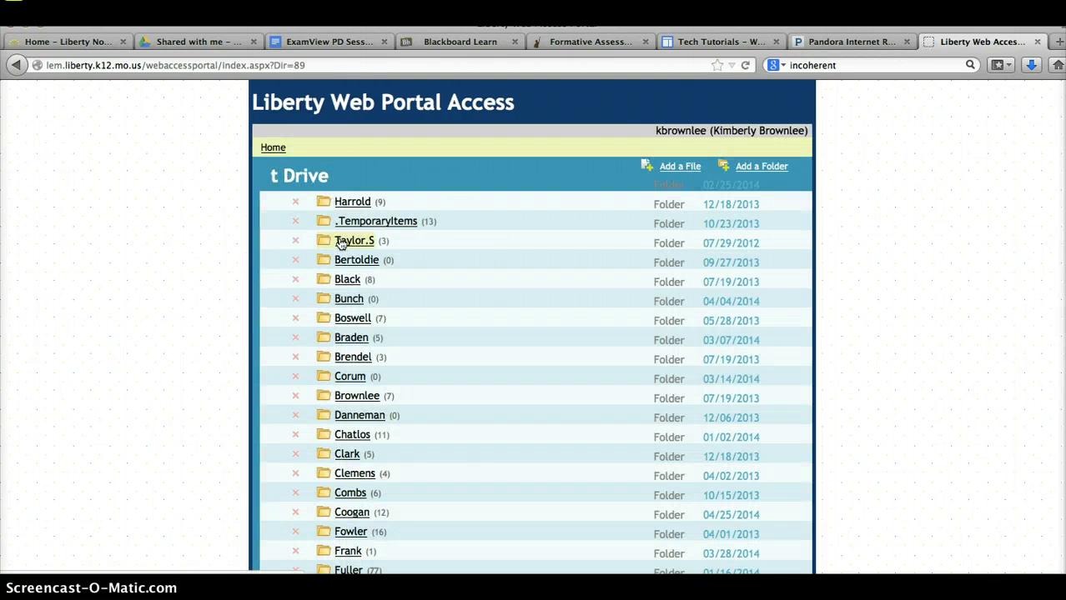
pyautogui.click(355, 397)
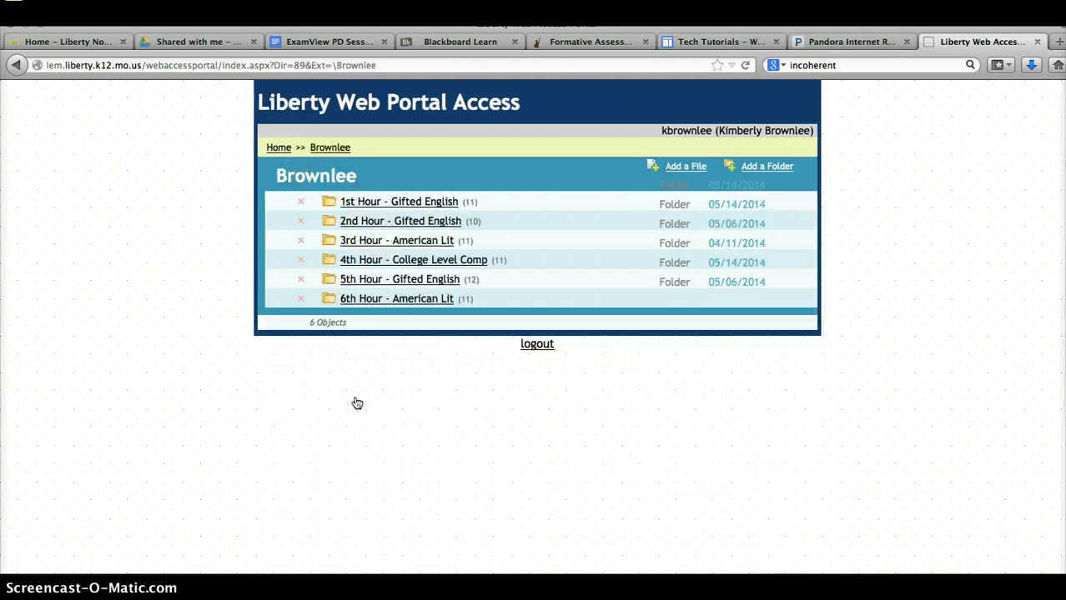
pyautogui.click(397, 203)
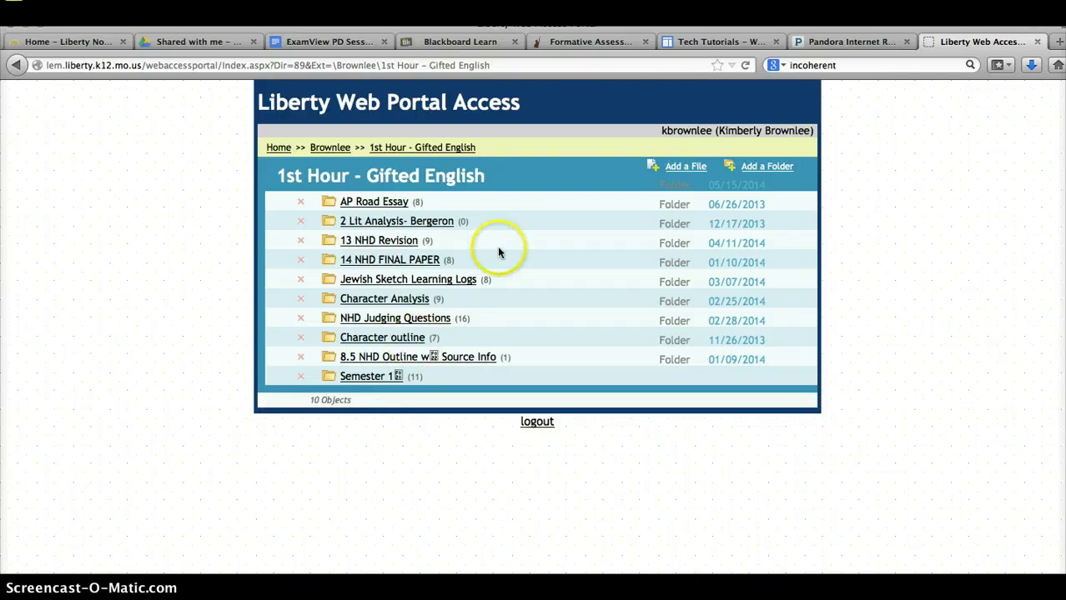
# Close the portal tab and go to the course's Start Here! page in Blackboard Learn.
pyautogui.click(1036, 41)
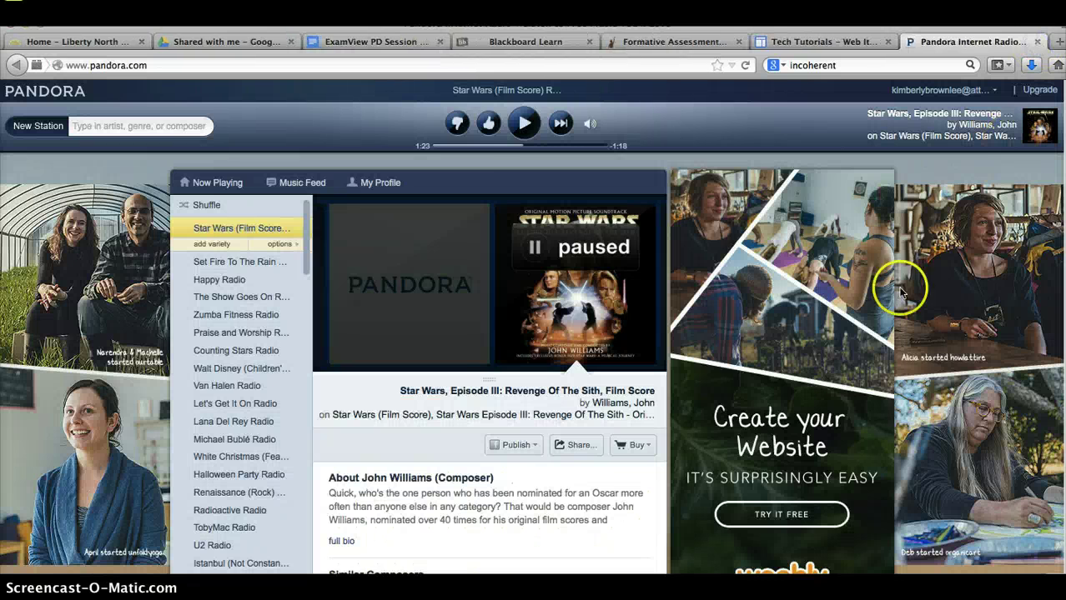
pyautogui.click(548, 41)
pyautogui.click(46, 273)
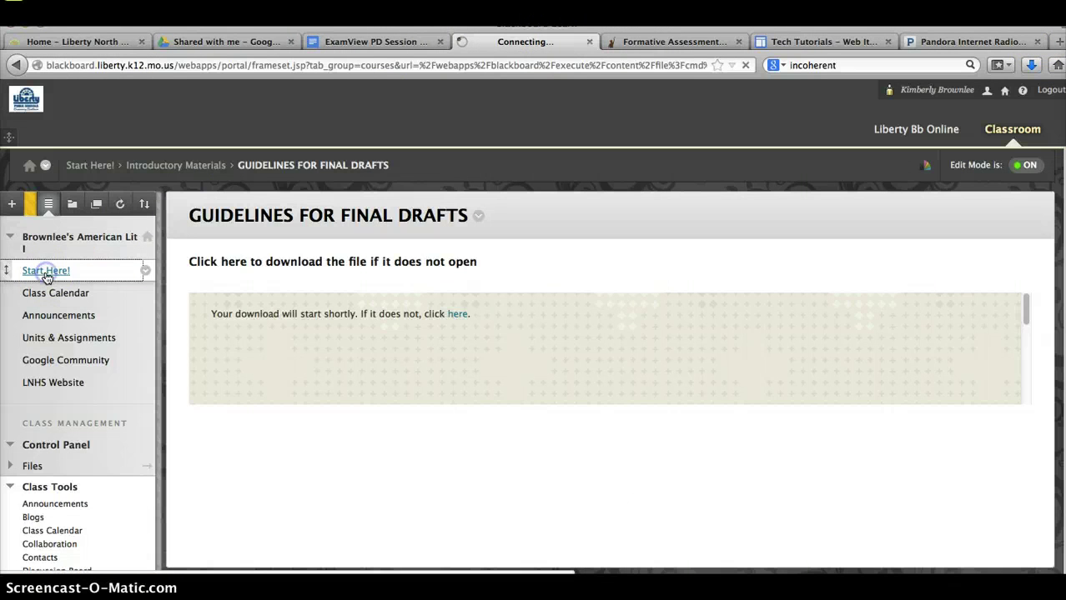